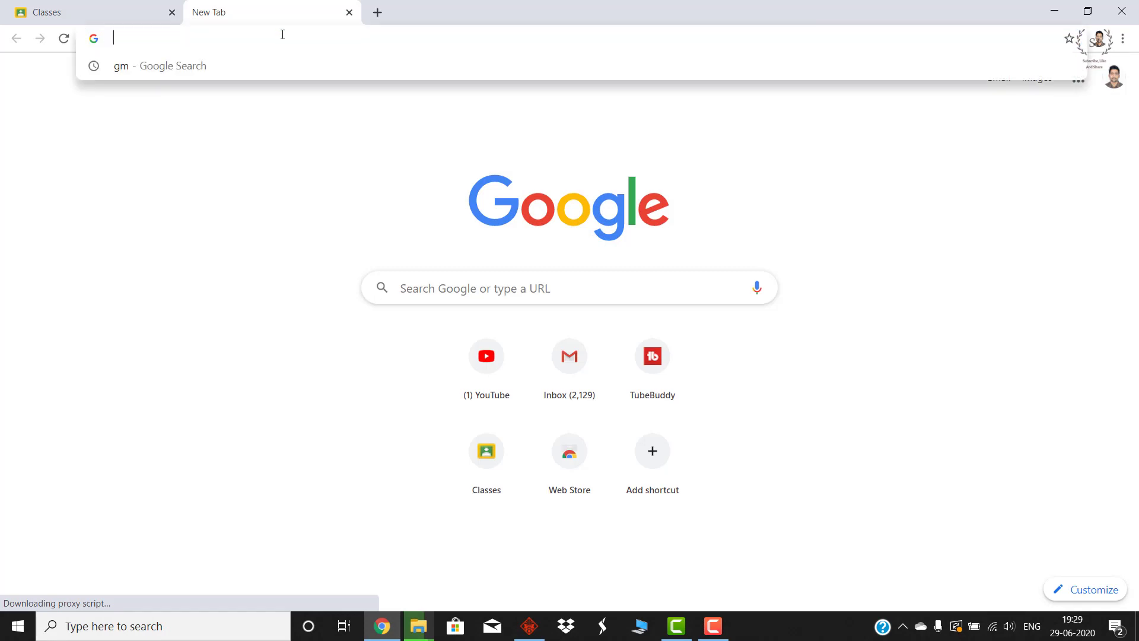
Open classroom.google.com in a new tab and switch to the personal Gmail account
{"action": "type", "text": "classroom.google.com"}
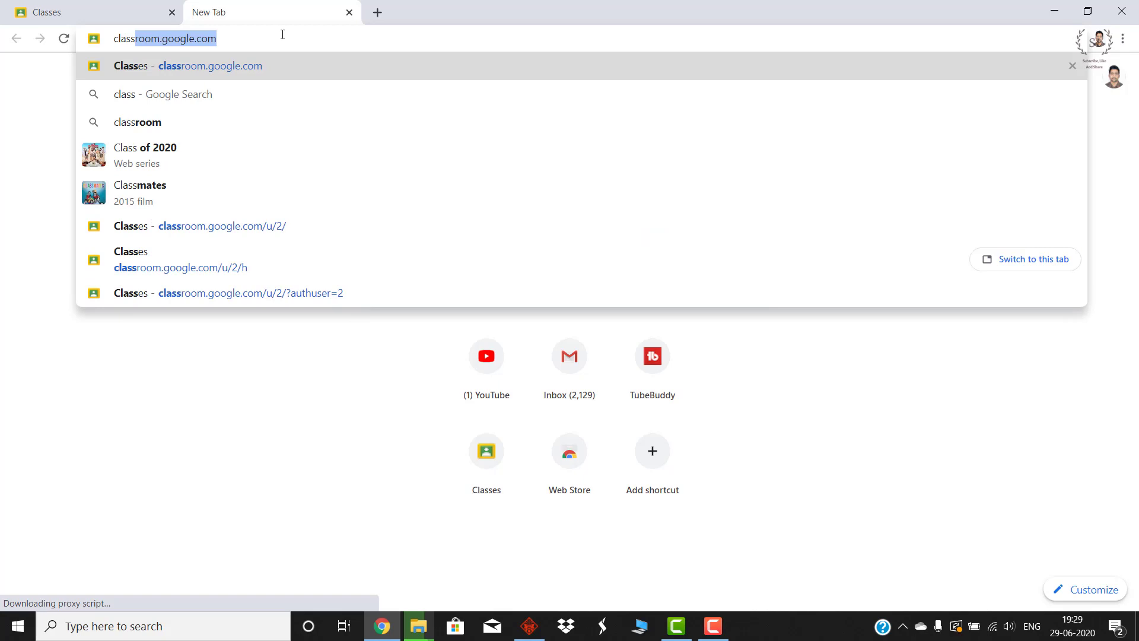
{"action": "key", "text": "Down"}
{"action": "key", "text": "Down"}
{"action": "key", "text": "Down"}
{"action": "key", "text": "Down"}
{"action": "key", "text": "Down"}
{"action": "key", "text": "BackSpace"}
{"action": "key", "text": "BackSpace"}
{"action": "key", "text": "BackSpace"}
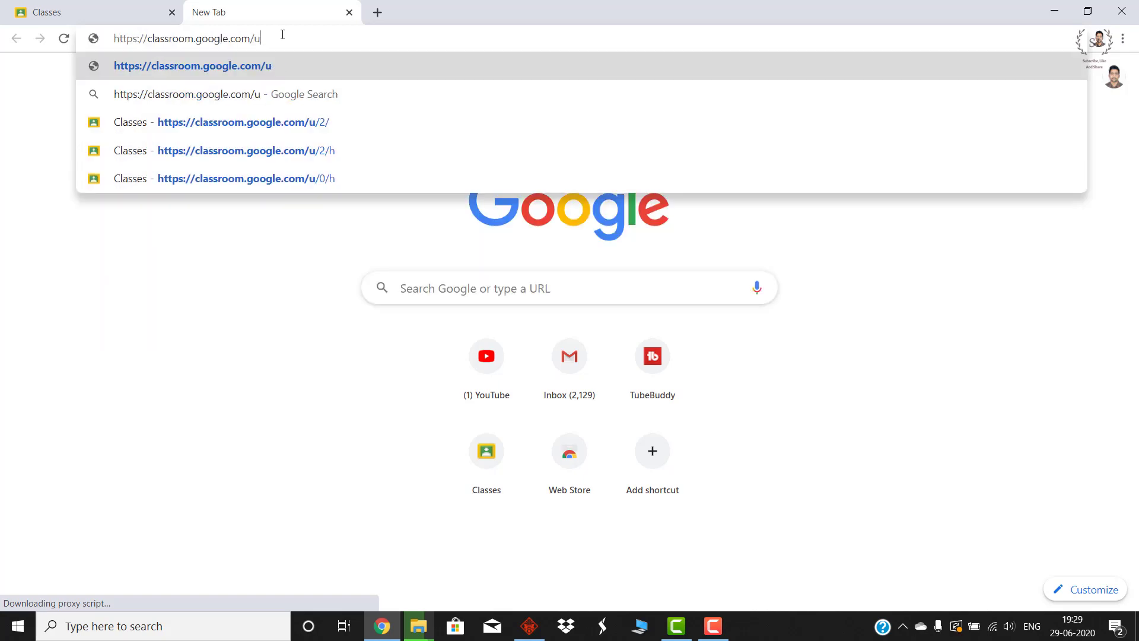
{"action": "key", "text": "Return"}
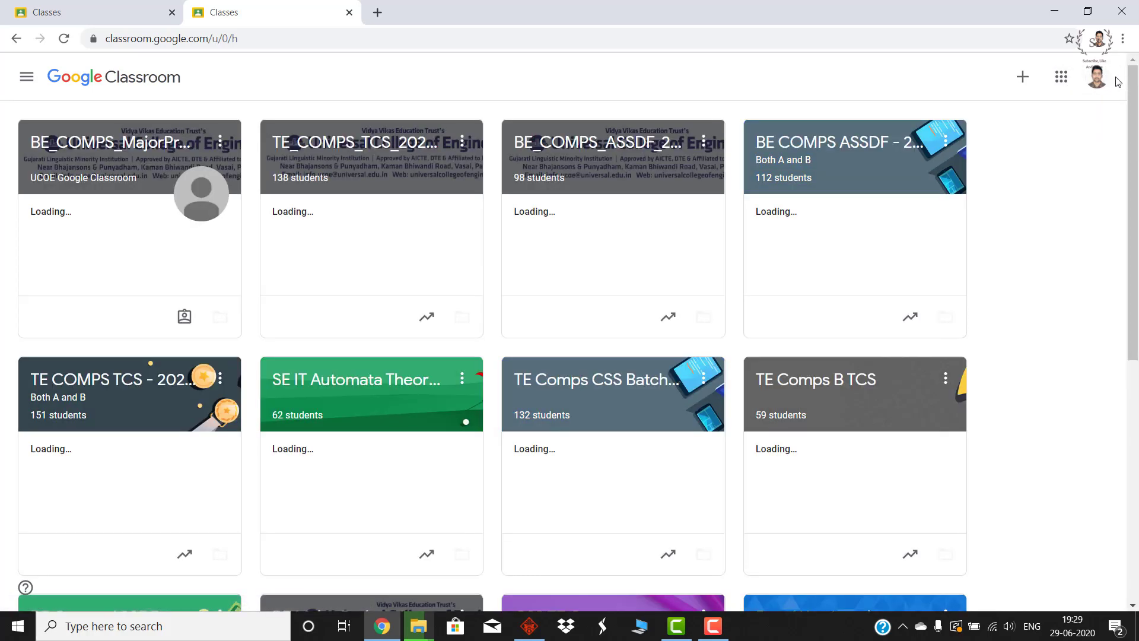
{"action": "scroll", "coordinate": [996, 330], "scroll_direction": "down", "scroll_amount": 8}
{"action": "scroll", "coordinate": [999, 332], "scroll_direction": "up", "scroll_amount": 8}
{"action": "left_click", "coordinate": [1097, 86]}
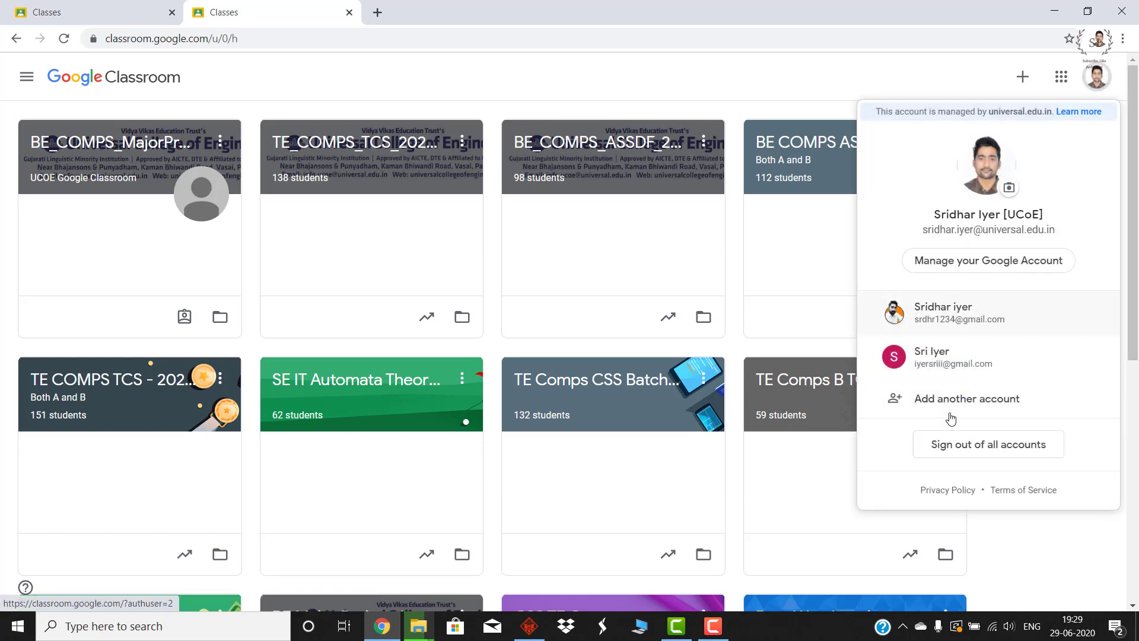
{"action": "left_click", "coordinate": [955, 359]}
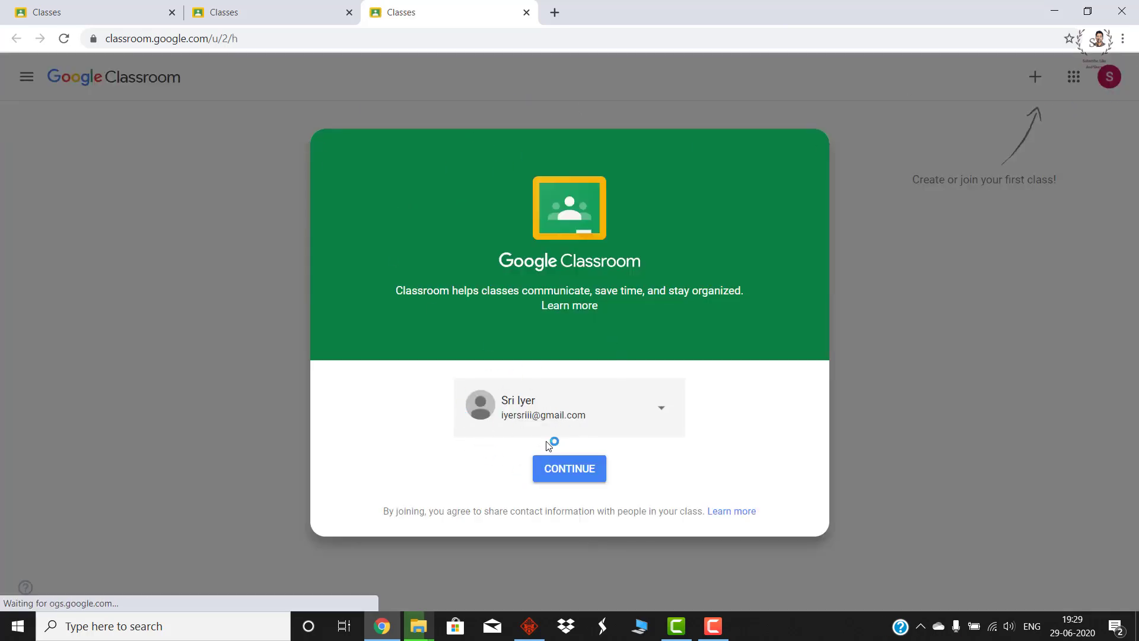
Continue past the welcome card into Classroom with the personal Gmail account
{"action": "left_click_drag", "start_coordinate": [502, 415], "coordinate": [594, 423]}
{"action": "left_click", "coordinate": [624, 431]}
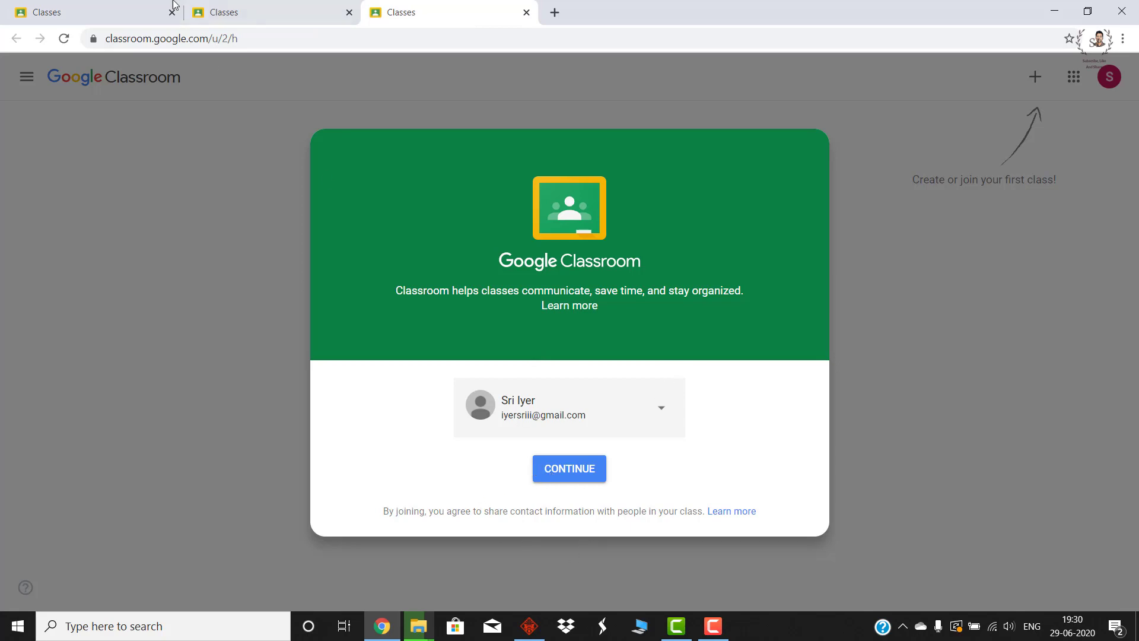
{"action": "left_click_drag", "start_coordinate": [209, 38], "coordinate": [100, 40]}
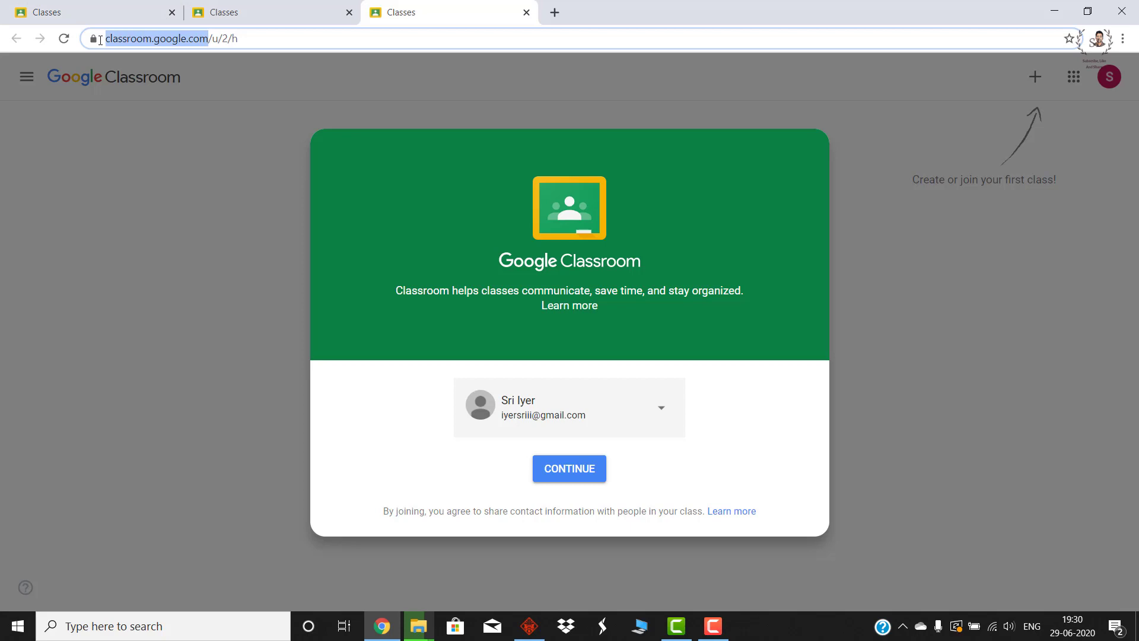
{"action": "left_click", "coordinate": [579, 468]}
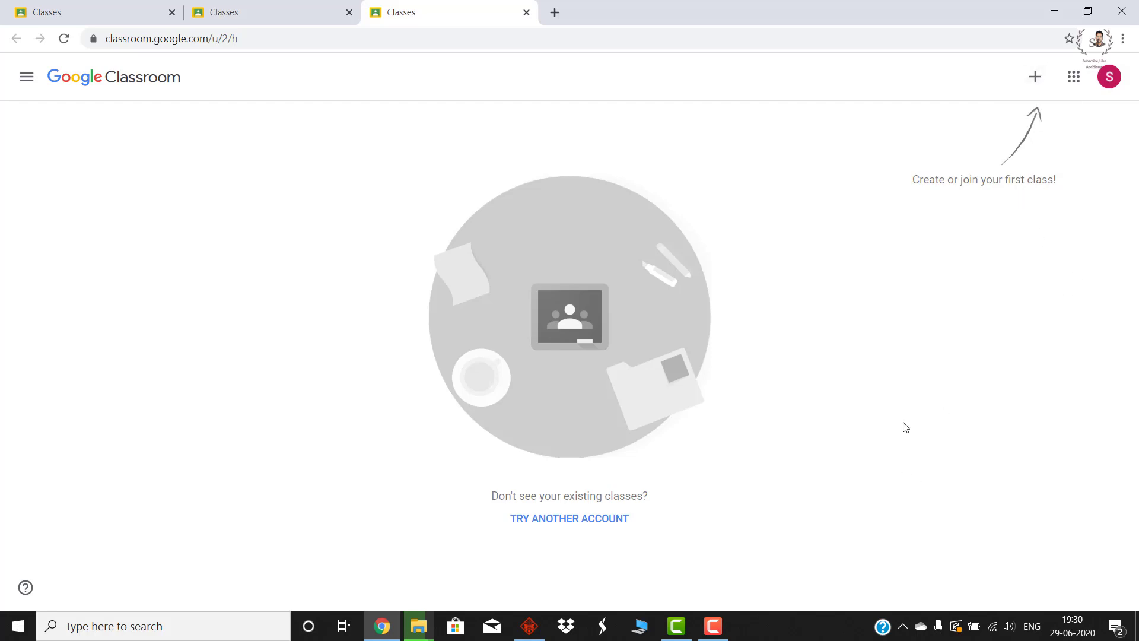
Choose Create class from the + menu and accept the personal-use notice
{"action": "left_click", "coordinate": [1035, 76]}
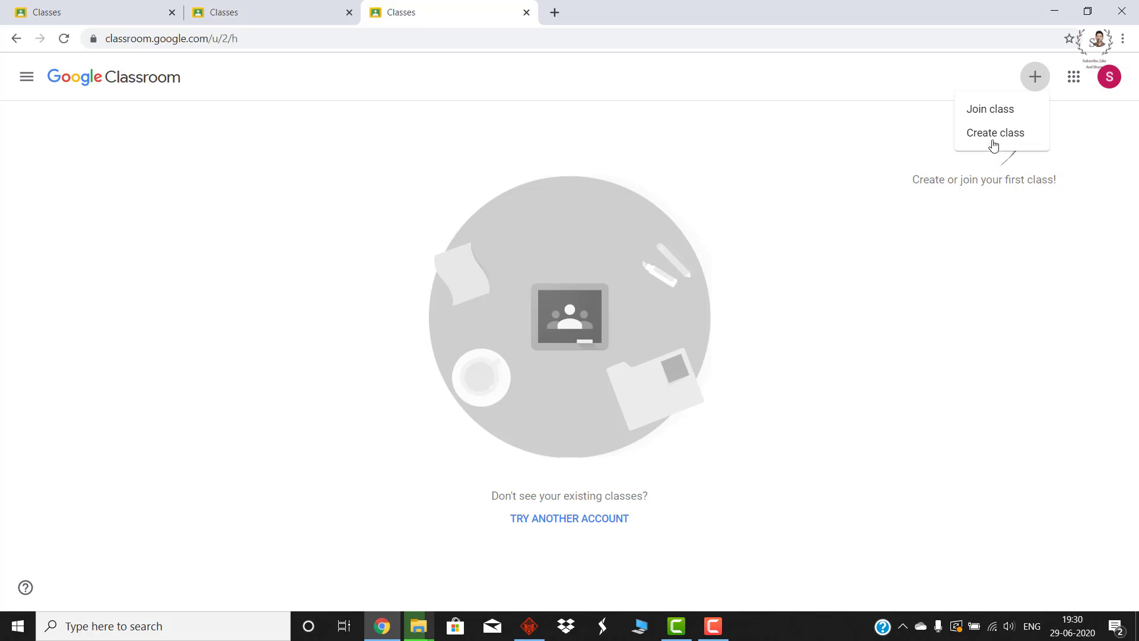
{"action": "left_click", "coordinate": [993, 140]}
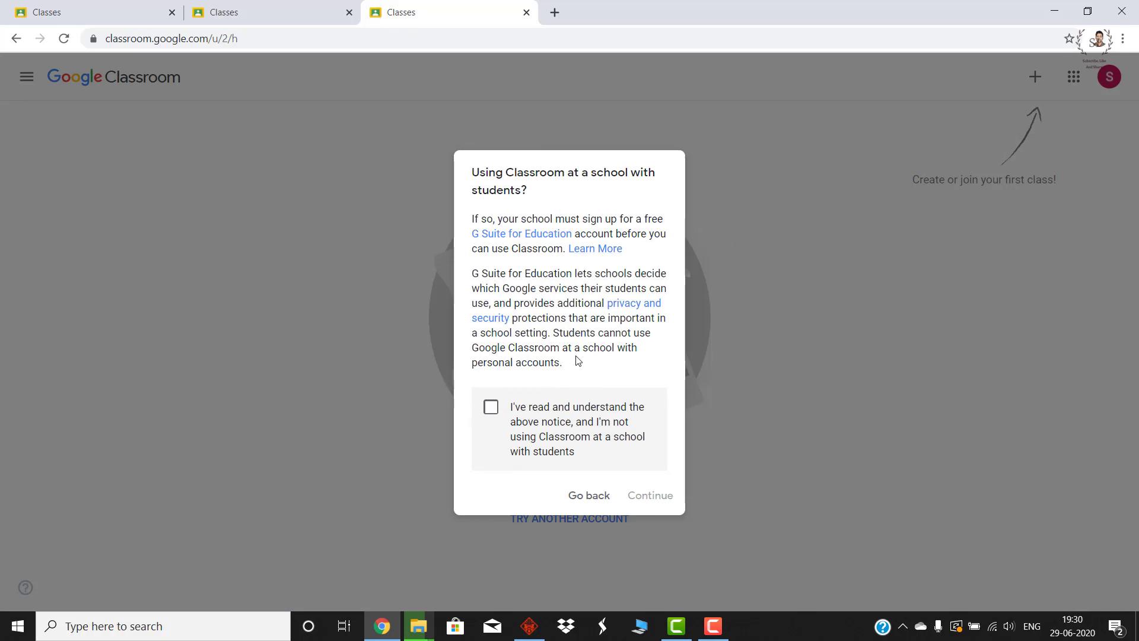
{"action": "left_click", "coordinate": [492, 413]}
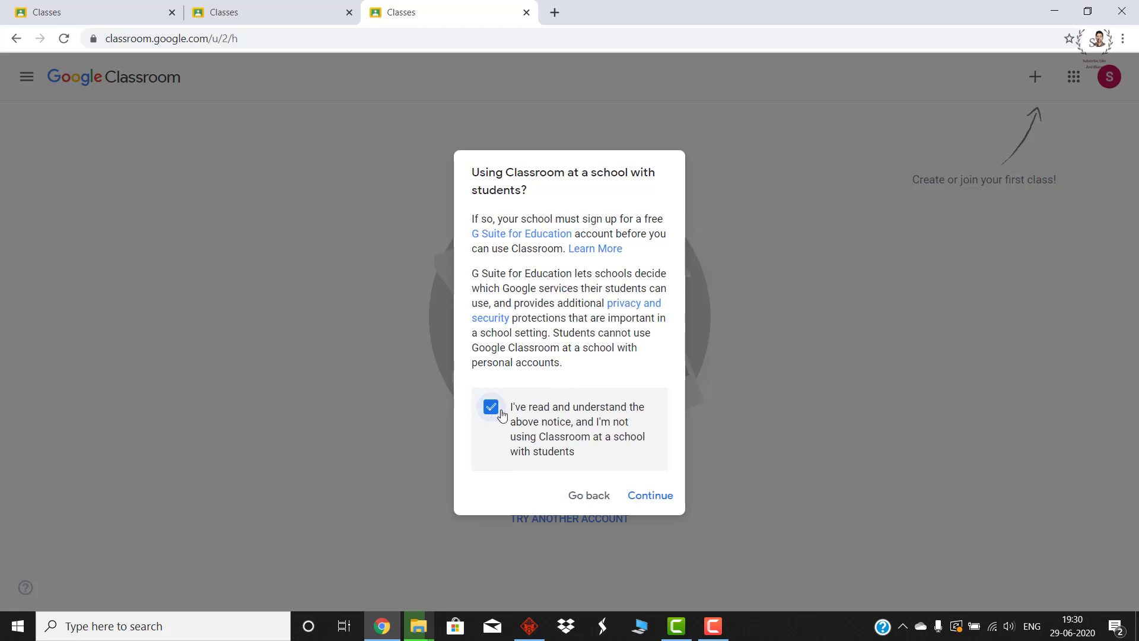
{"action": "left_click", "coordinate": [656, 503]}
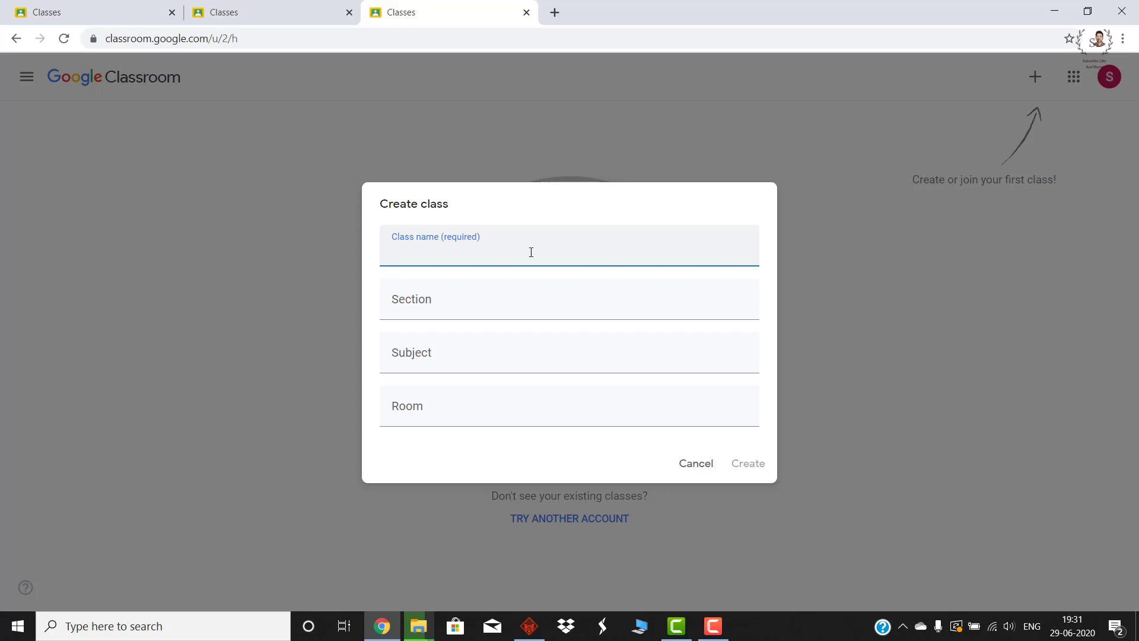
Enter 'Course On Learning Management Systems' as the class name and select the whole name
{"action": "type", "text": "Course On Learning Management Systems"}
{"action": "left_click", "coordinate": [514, 287]}
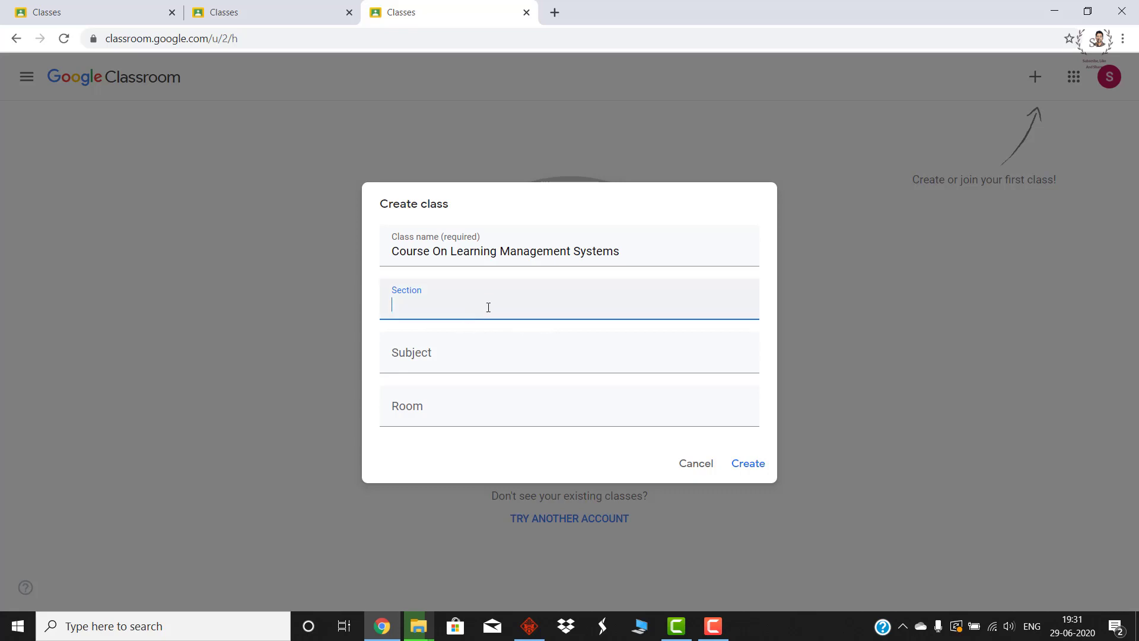
{"action": "left_click", "coordinate": [422, 364]}
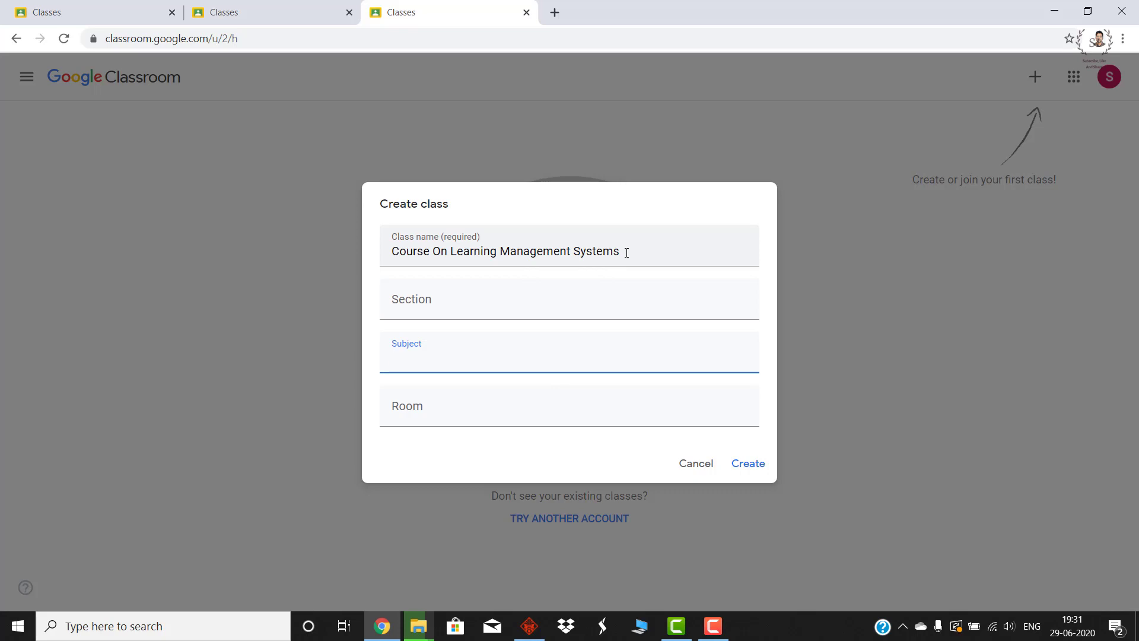
{"action": "left_click_drag", "start_coordinate": [627, 253], "coordinate": [389, 249]}
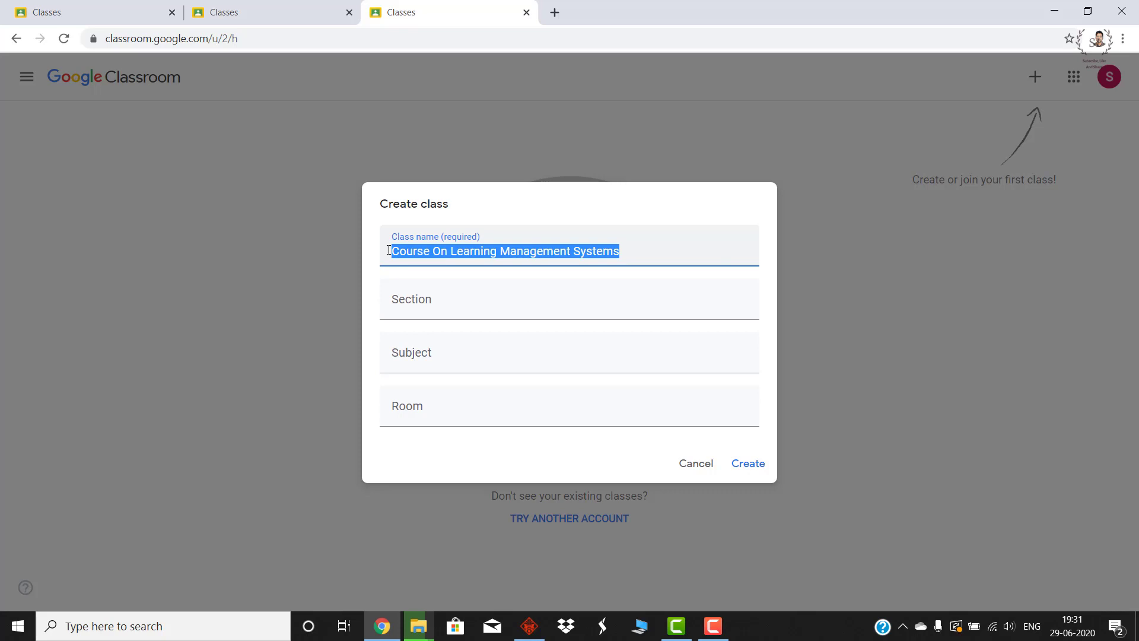
{"action": "left_click", "coordinate": [630, 251]}
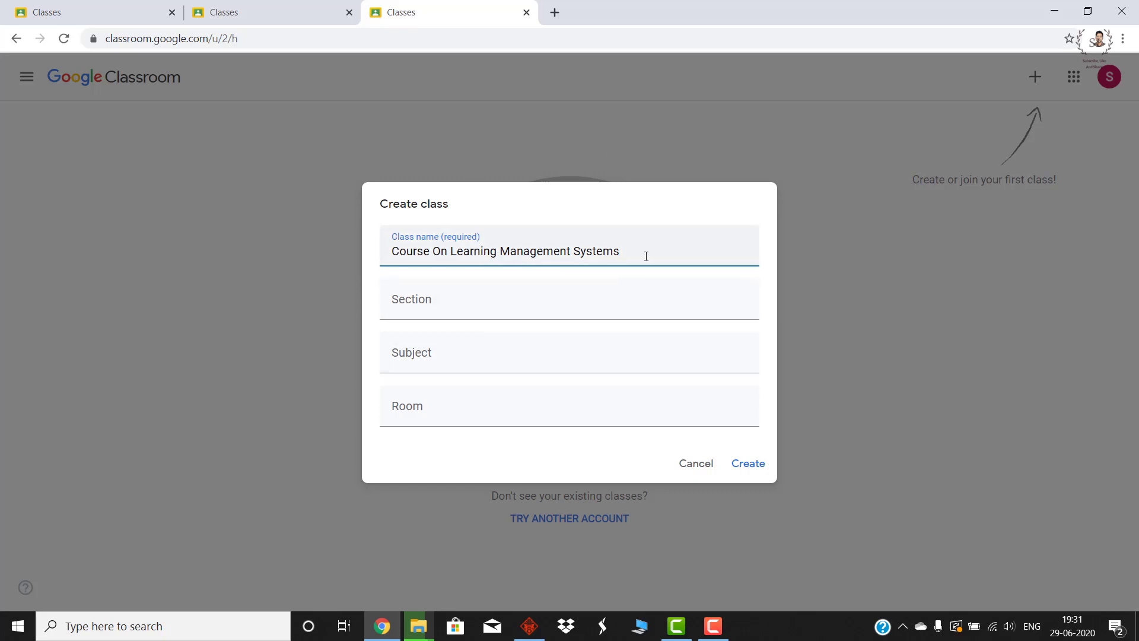
{"action": "left_click_drag", "start_coordinate": [643, 255], "coordinate": [394, 256]}
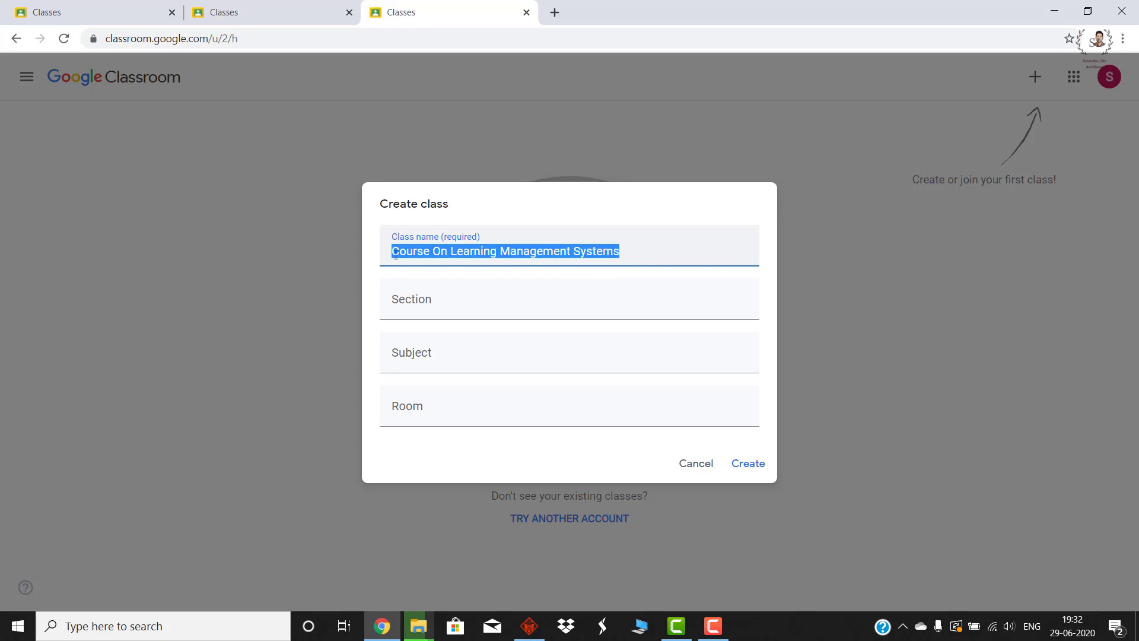
Copy the class name into Subject as 'Course On Learning Management Systems' and create the class
{"action": "right_click", "coordinate": [493, 251]}
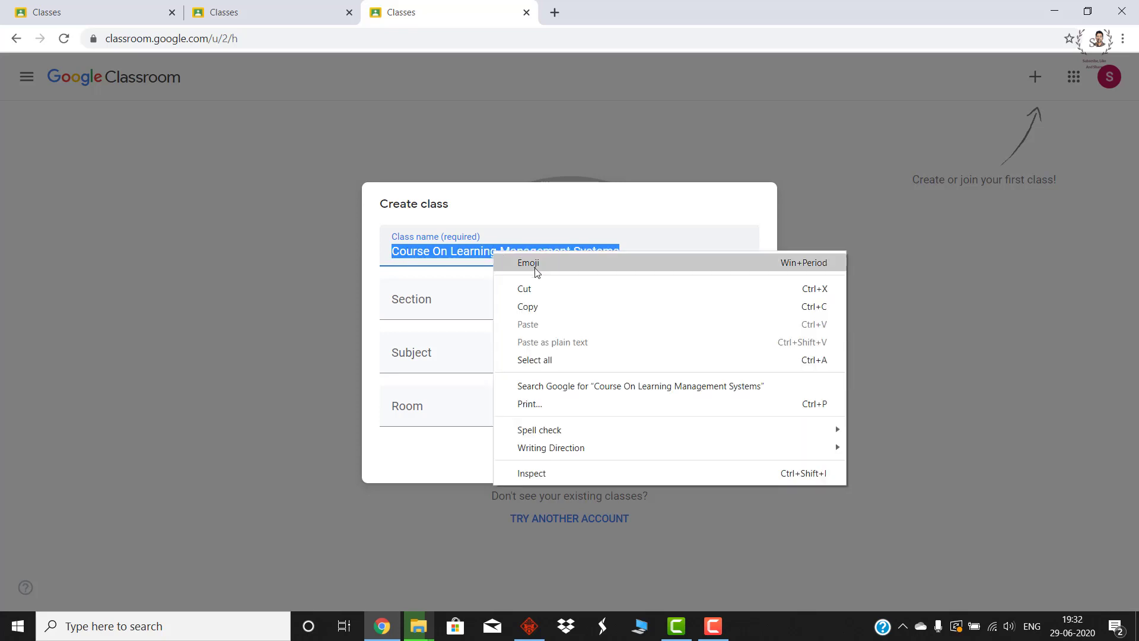
{"action": "left_click", "coordinate": [534, 308]}
{"action": "left_click", "coordinate": [430, 365]}
{"action": "right_click", "coordinate": [429, 365]}
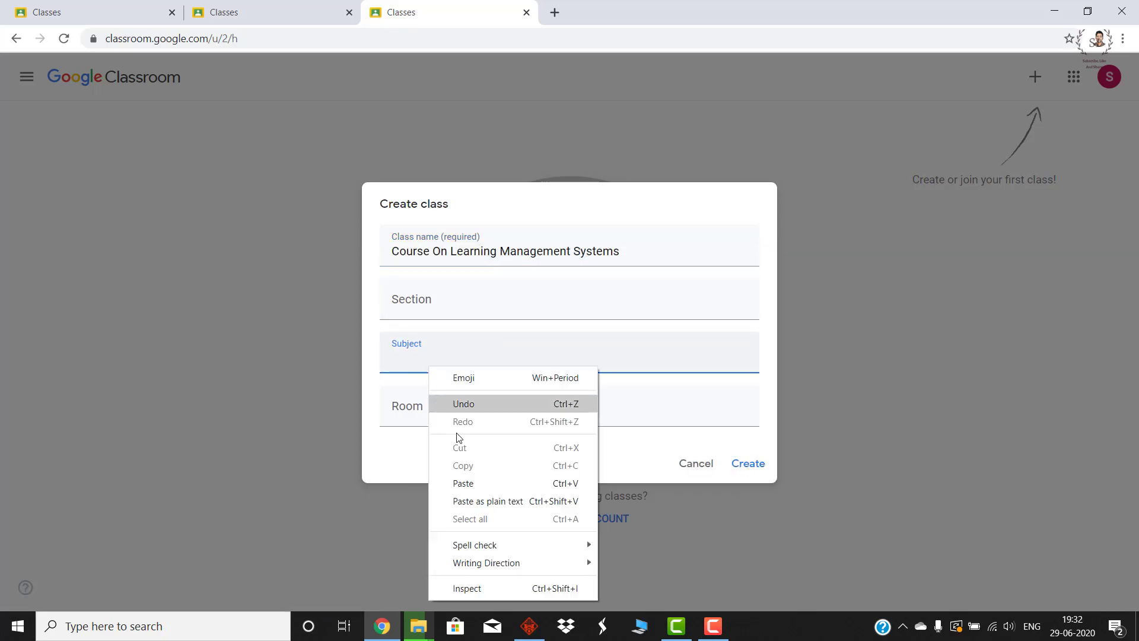
{"action": "left_click", "coordinate": [457, 479]}
{"action": "left_click", "coordinate": [448, 414]}
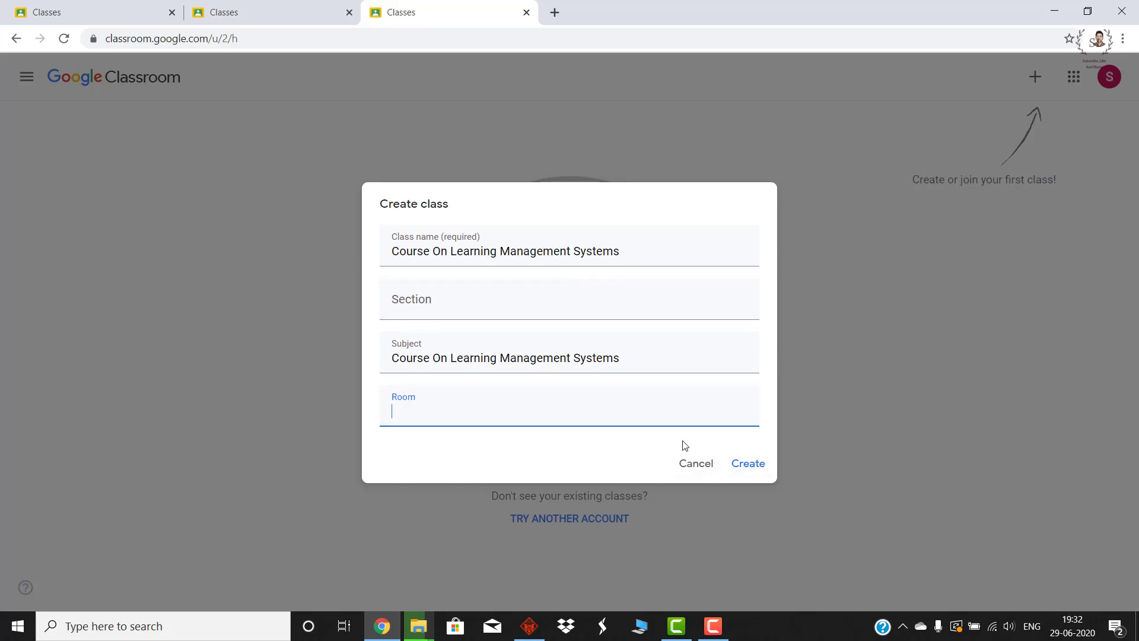
{"action": "left_click", "coordinate": [757, 466]}
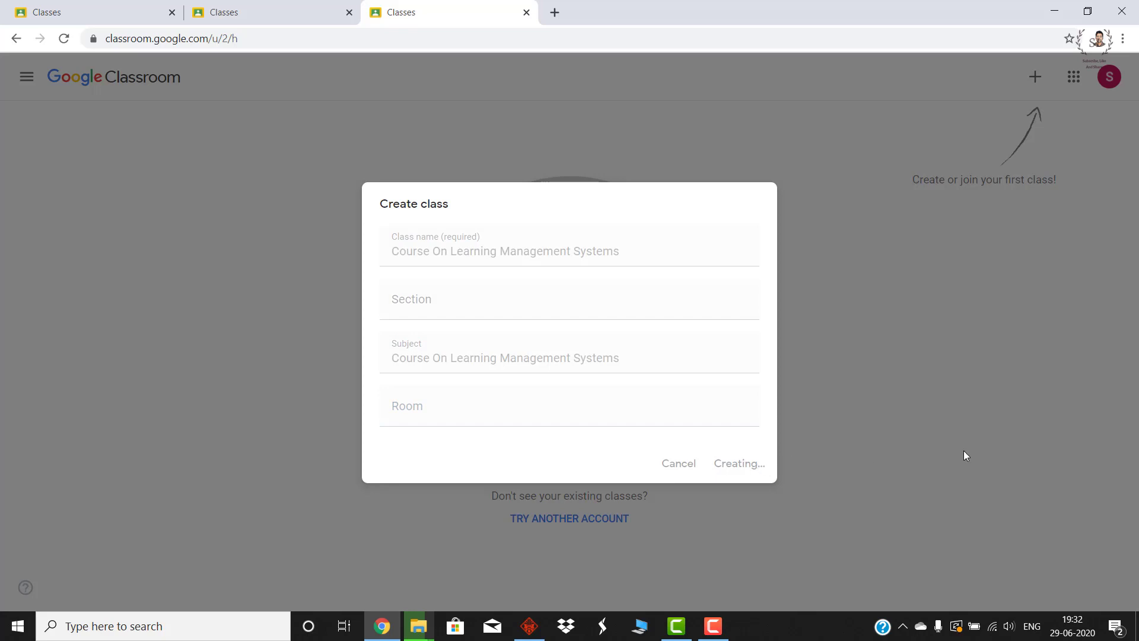